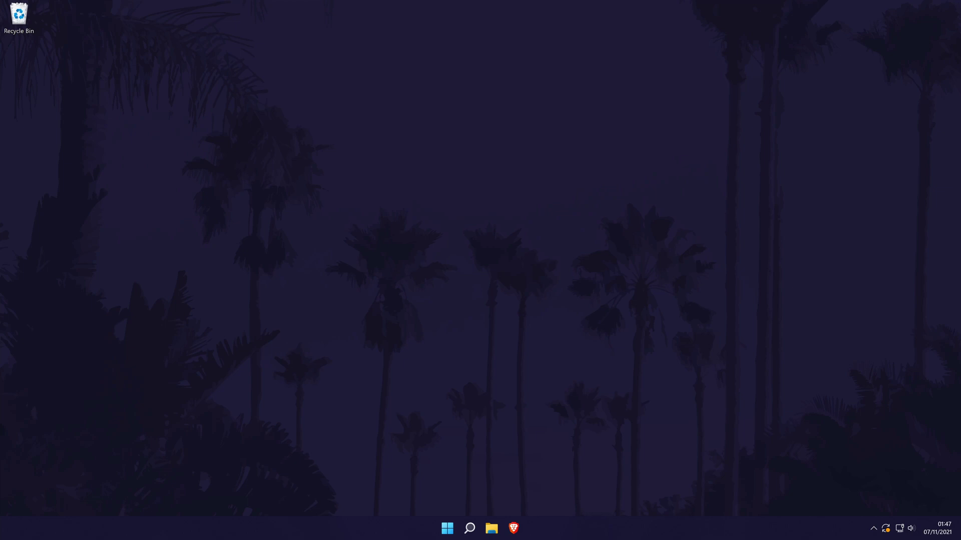
Find Device Manager through taskbar search for 'device' and launch it
click(470, 528)
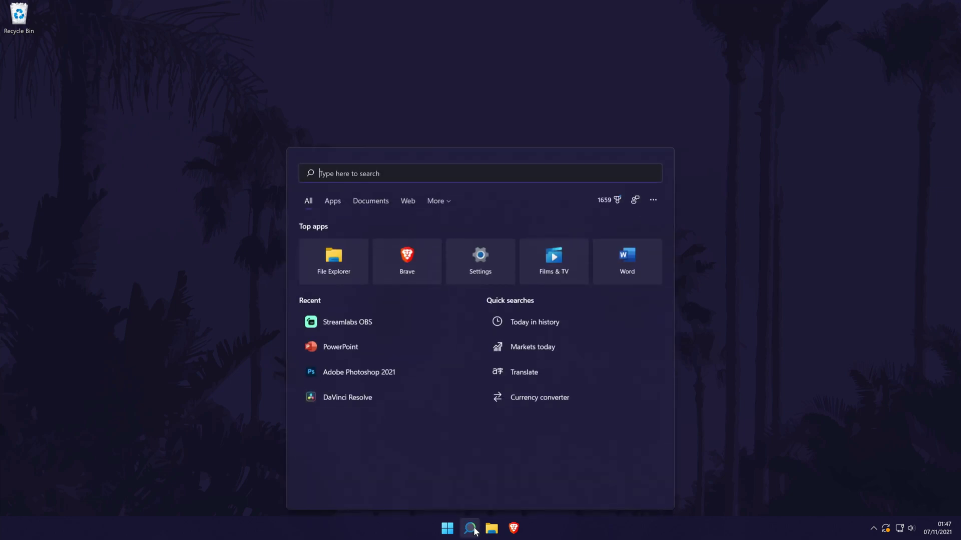
text(device)
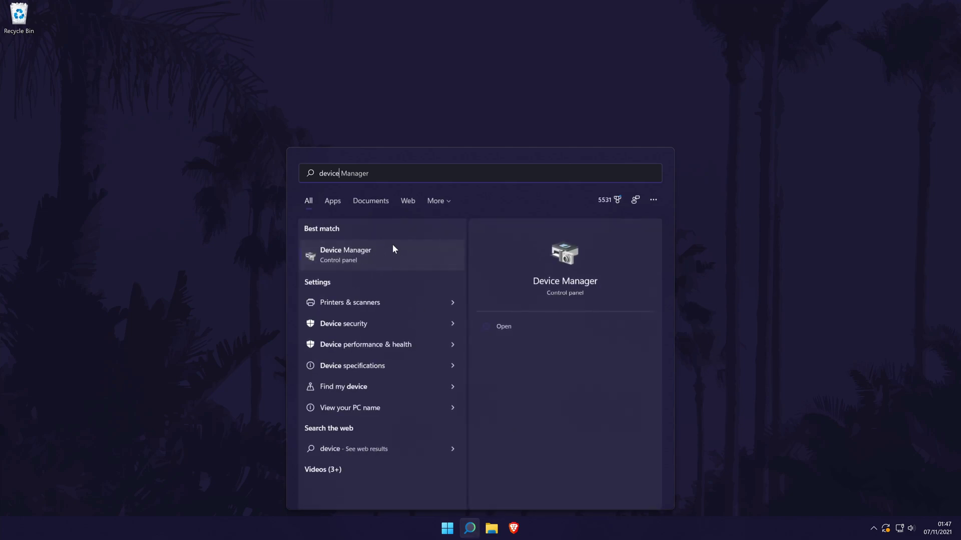
click(391, 252)
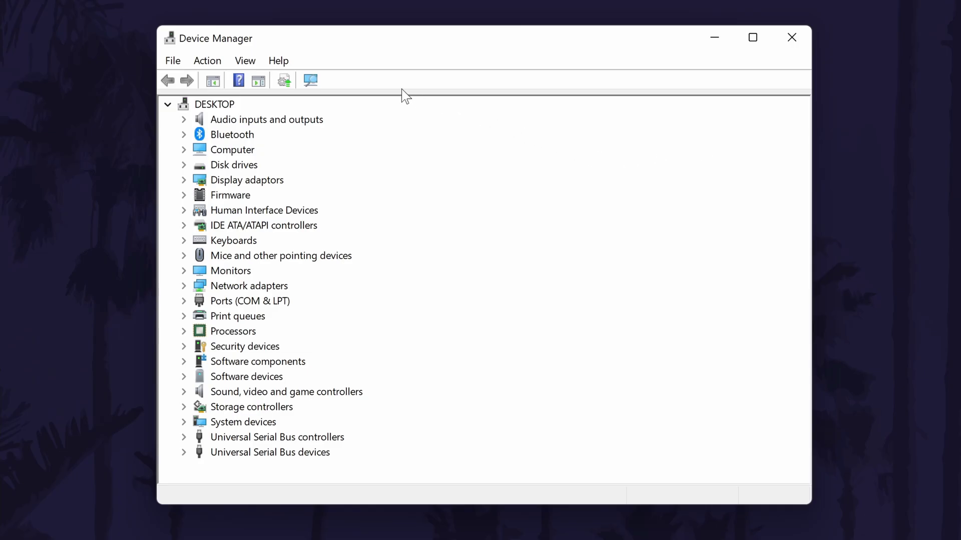
Expand Mice and other pointing devices and open the HID-compliant mouse's Properties
click(184, 256)
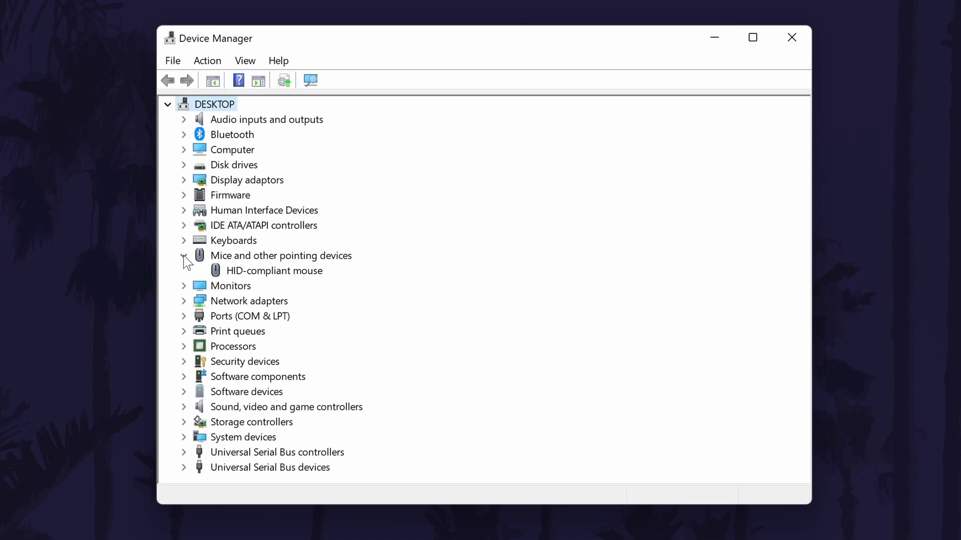
click(270, 276)
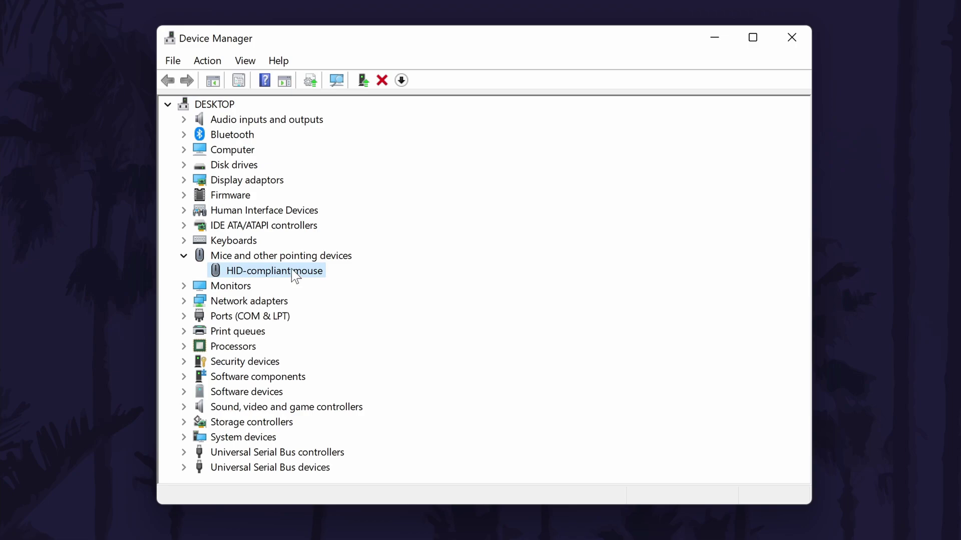
double_click(325, 280)
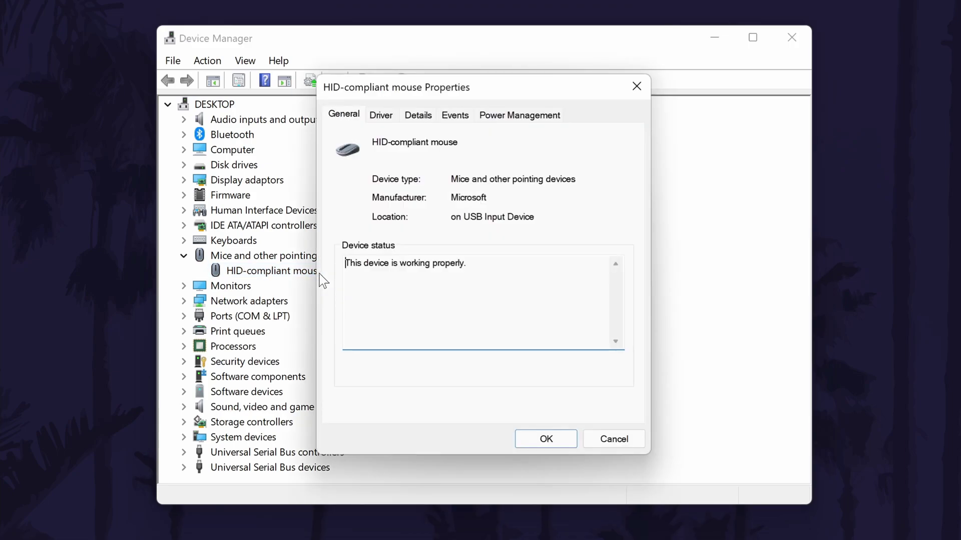
Run an automatic driver search for the HID-compliant mouse from its Driver tab
click(389, 117)
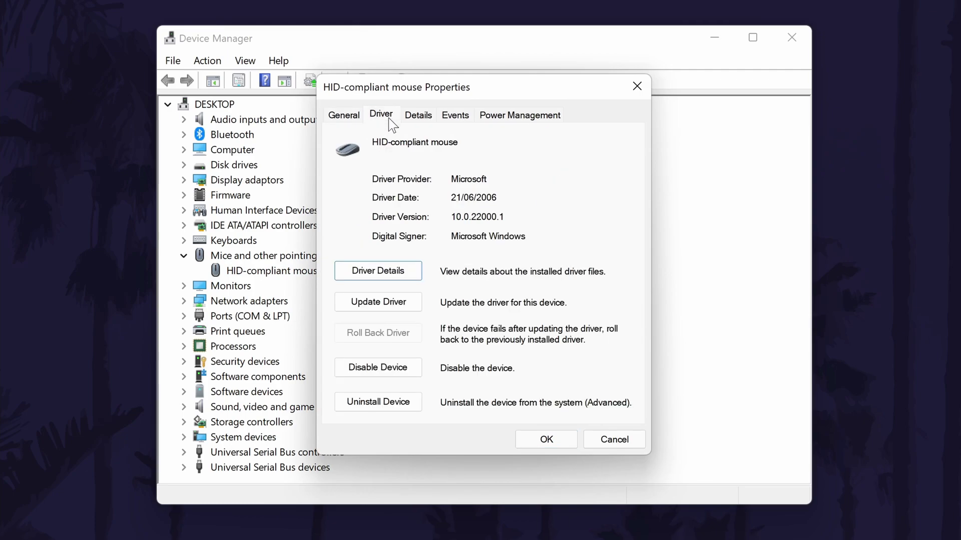
click(412, 303)
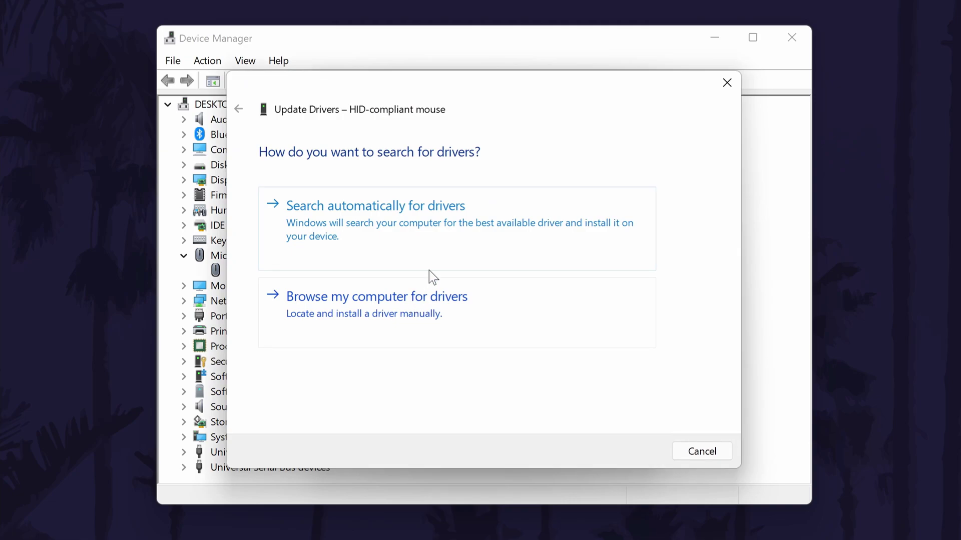
click(464, 232)
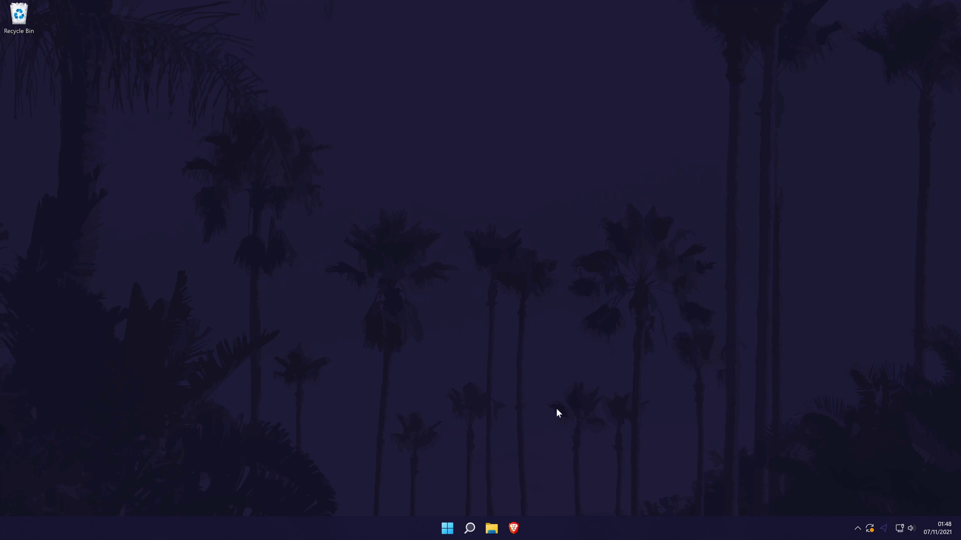
Launch Settings from taskbar search and go to Bluetooth & devices
click(469, 528)
text(settings)
click(322, 253)
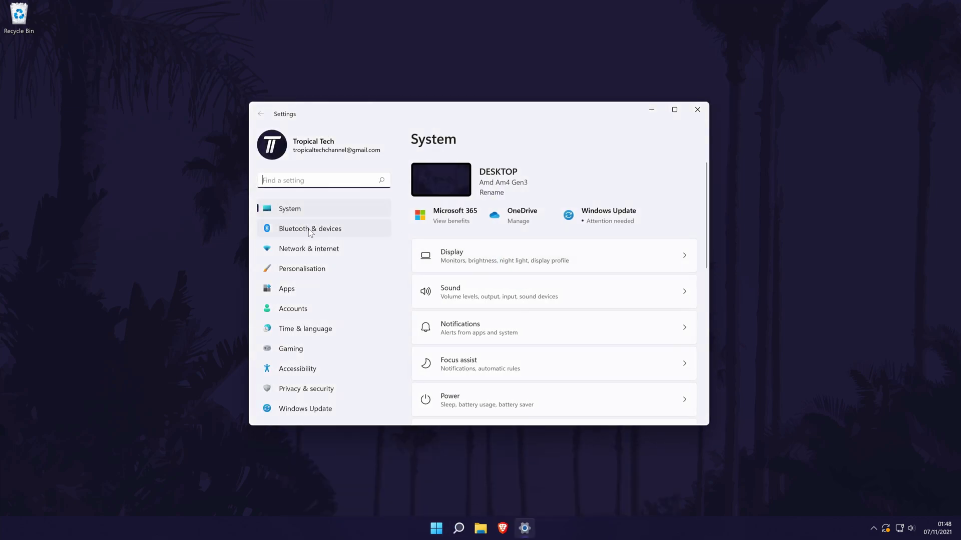
click(378, 226)
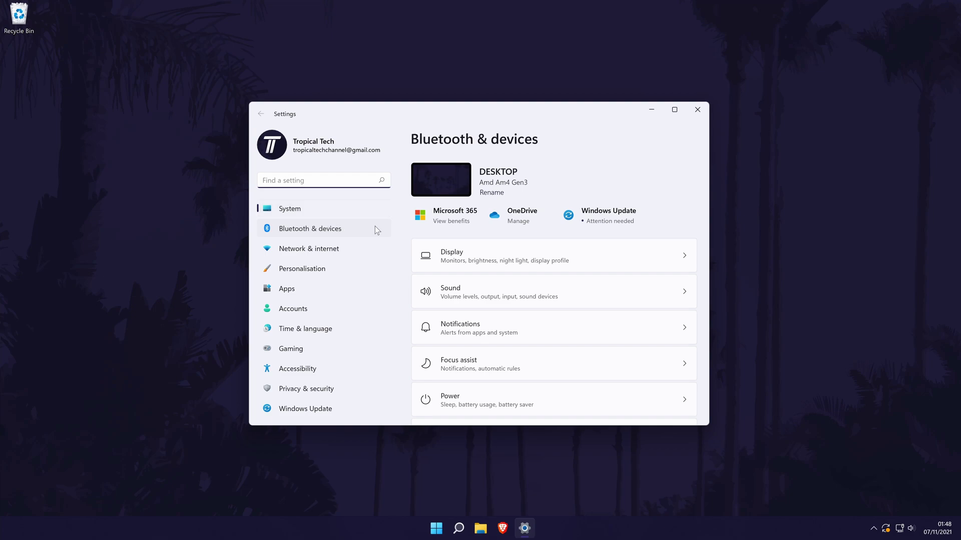
scroll(551, 277, down, 5)
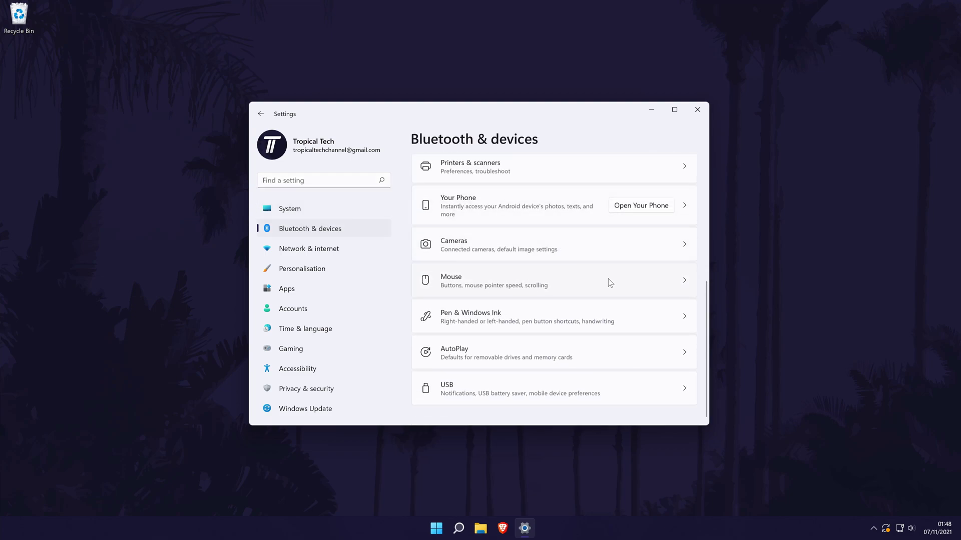
Open the Mouse page under Bluetooth & devices
click(609, 278)
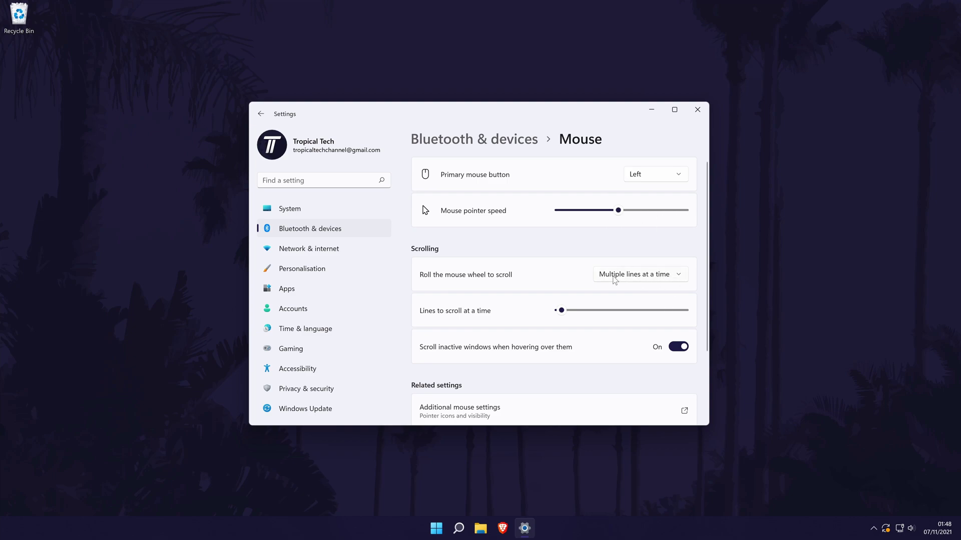
scroll(660, 311, down, 2)
scroll(672, 270, down, 1)
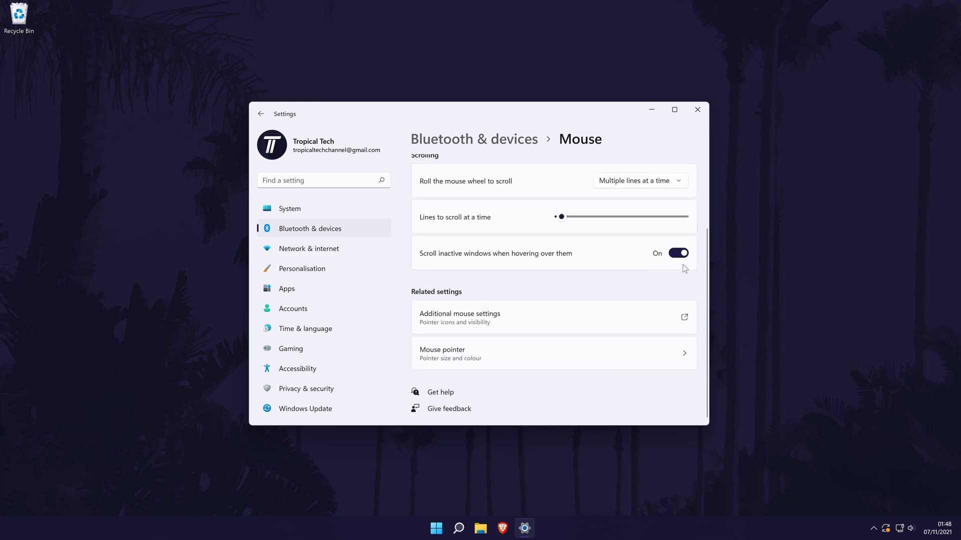
View Mouse pointer style settings, then return to Mouse and open Additional mouse settings
click(451, 363)
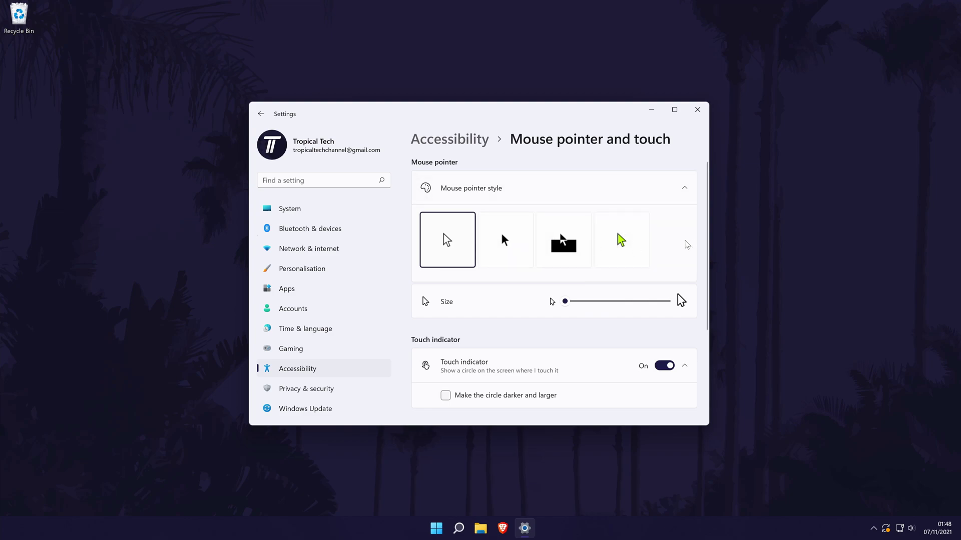
scroll(681, 301, down, 2)
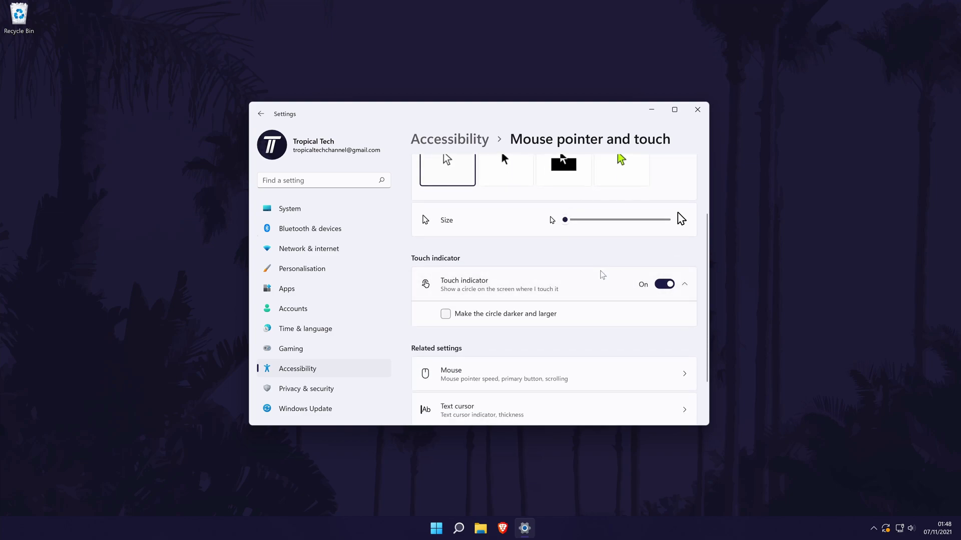
scroll(703, 230, down, 1)
scroll(615, 248, up, 2)
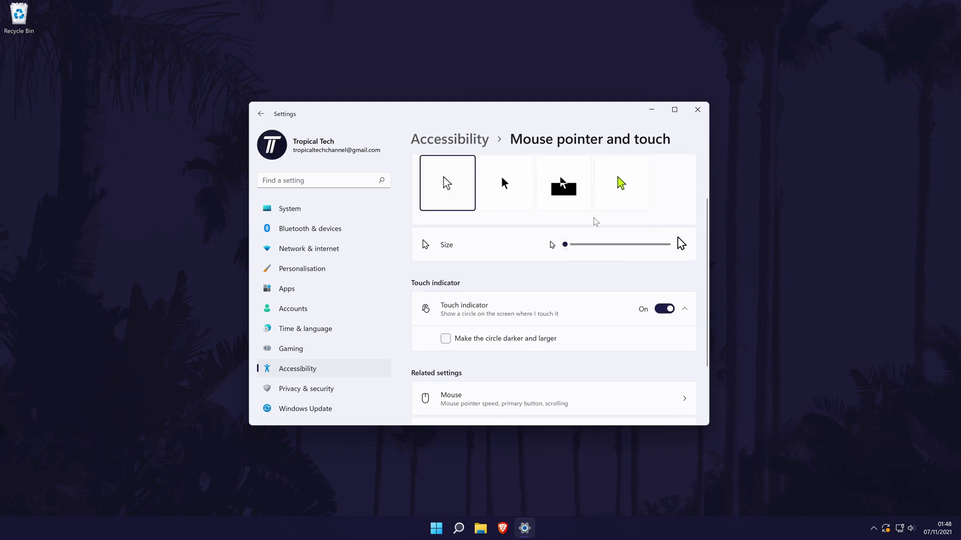
scroll(614, 269, up, 1)
scroll(614, 269, up, 1)
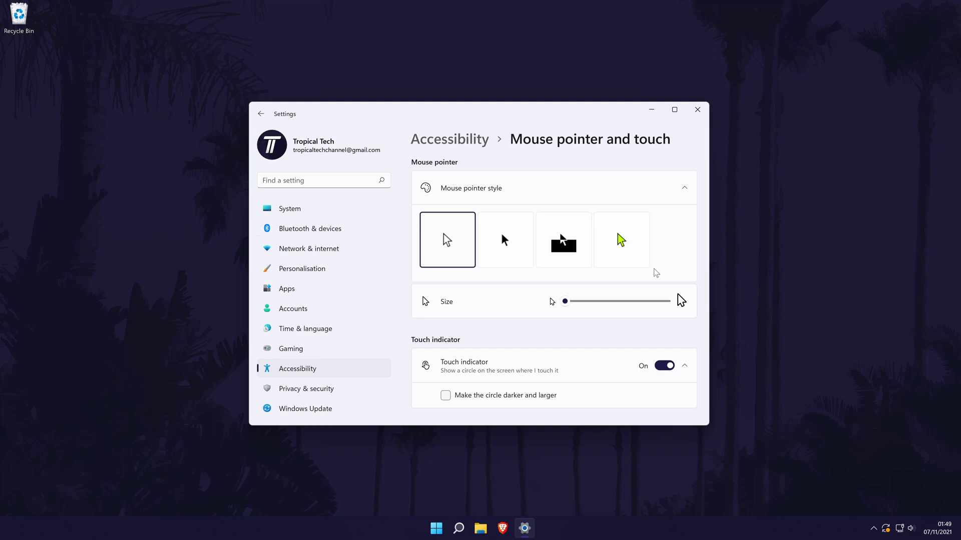
click(260, 114)
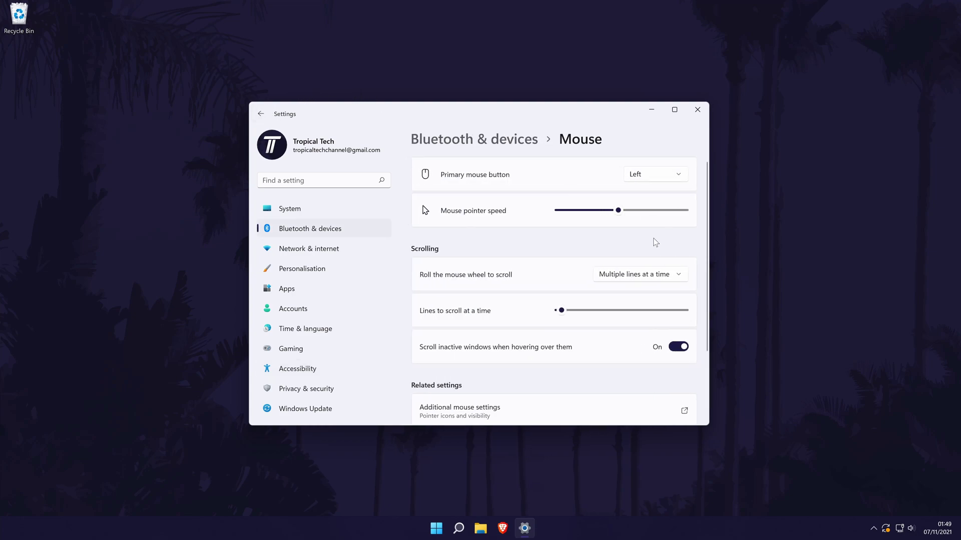
scroll(601, 248, down, 3)
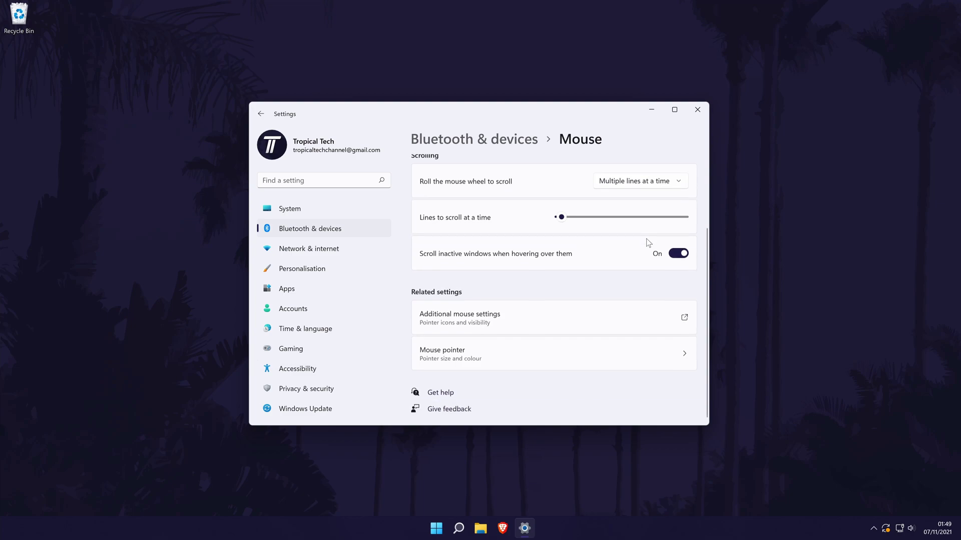
click(516, 312)
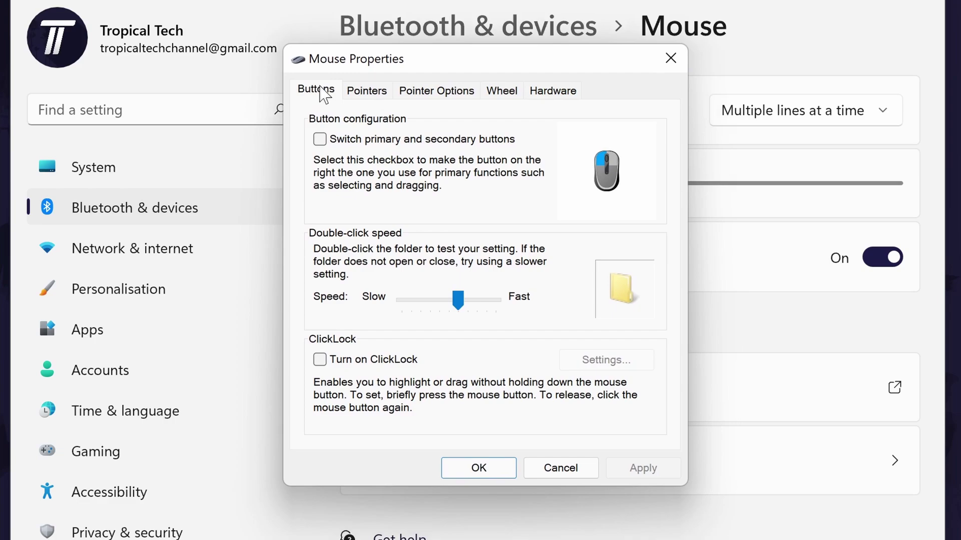
Show the Pointers tab and expand its Scheme list, with (None) selected
click(368, 91)
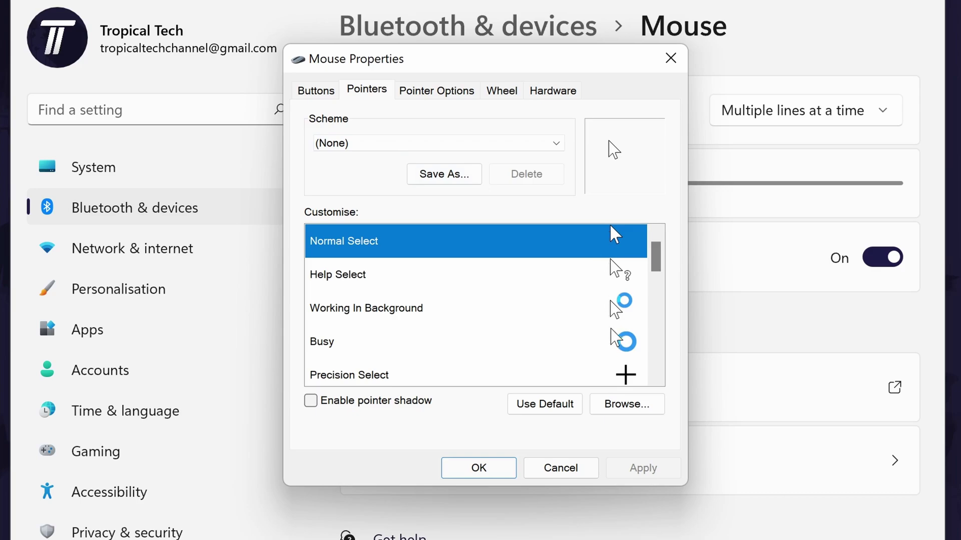
scroll(611, 269, down, 5)
scroll(612, 285, down, 4)
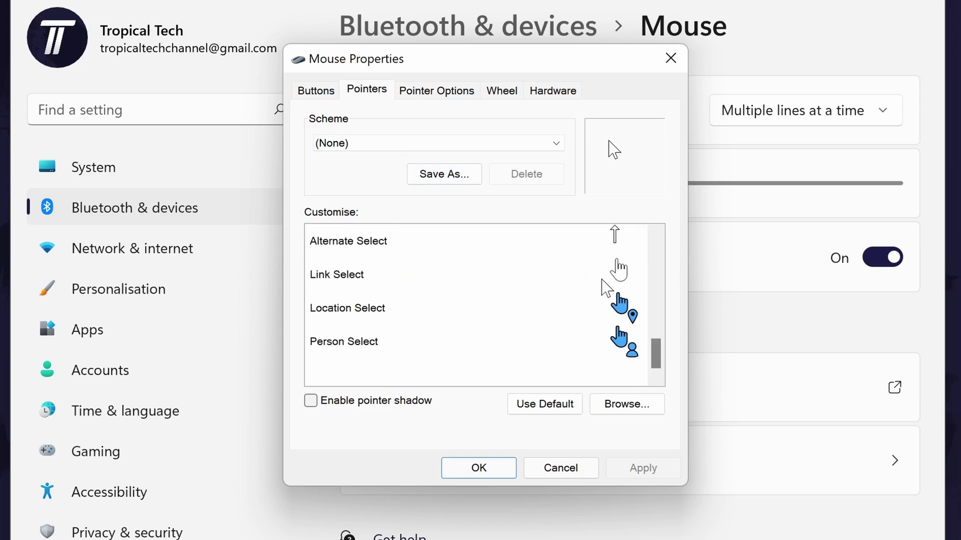
scroll(612, 307, up, 3)
scroll(612, 321, up, 5)
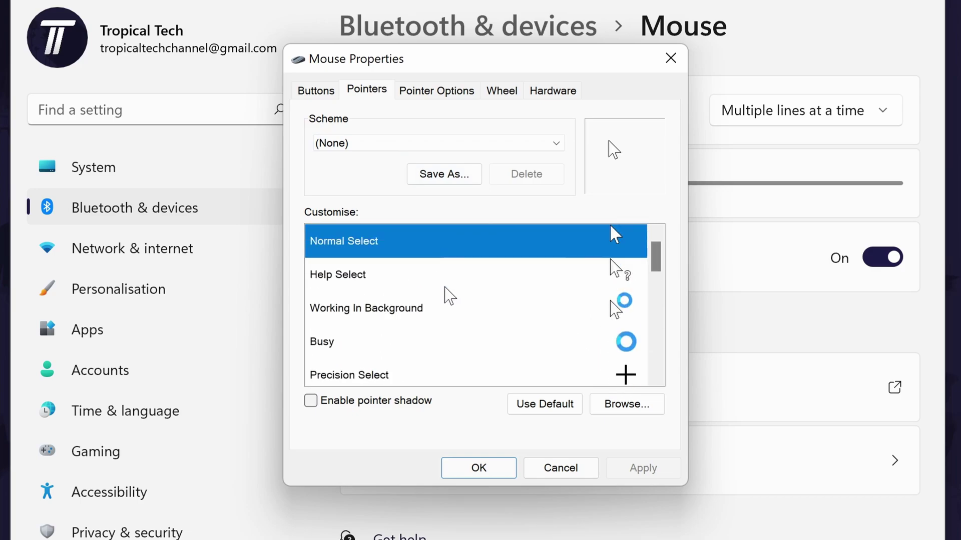
click(393, 149)
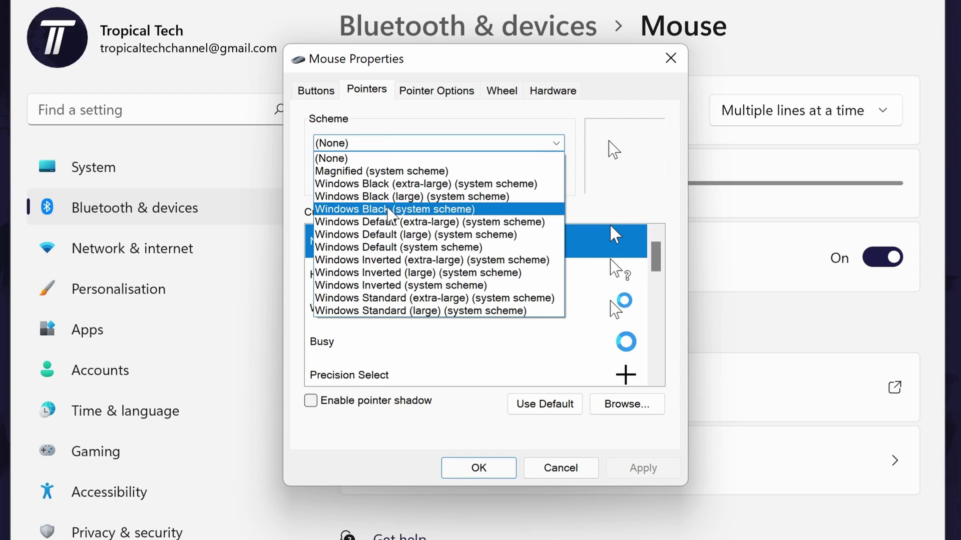
Check pointer speed under Pointer Options, then view Wheel scrolling, both set to 3
click(438, 96)
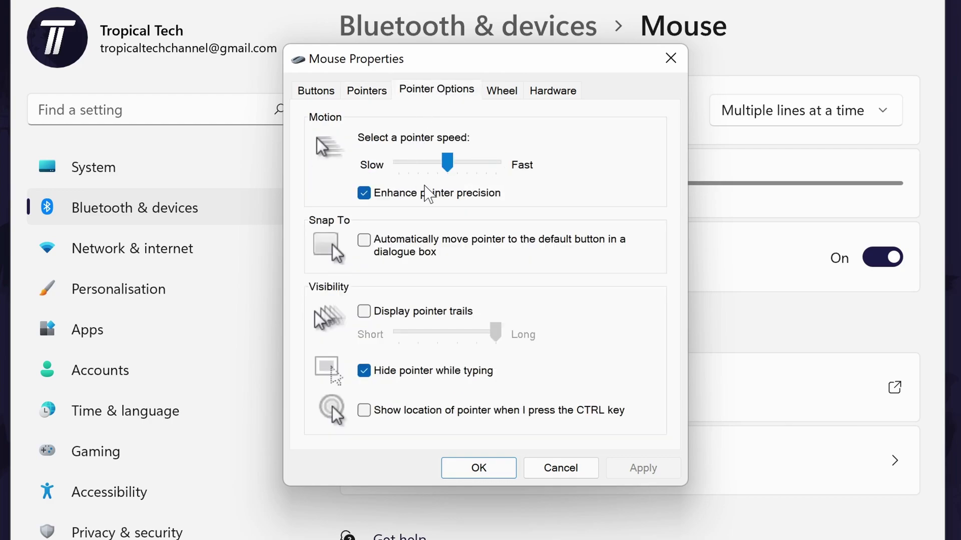
click(446, 163)
click(502, 92)
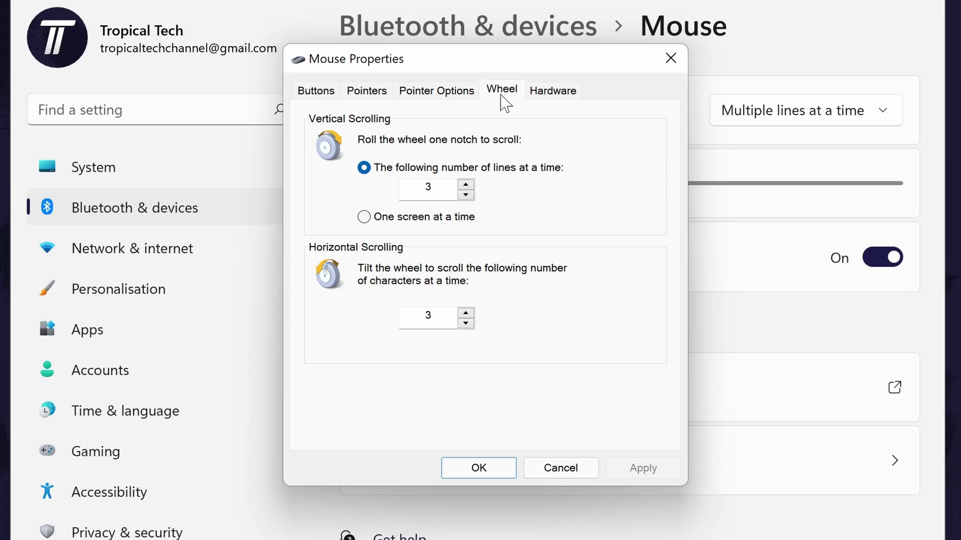